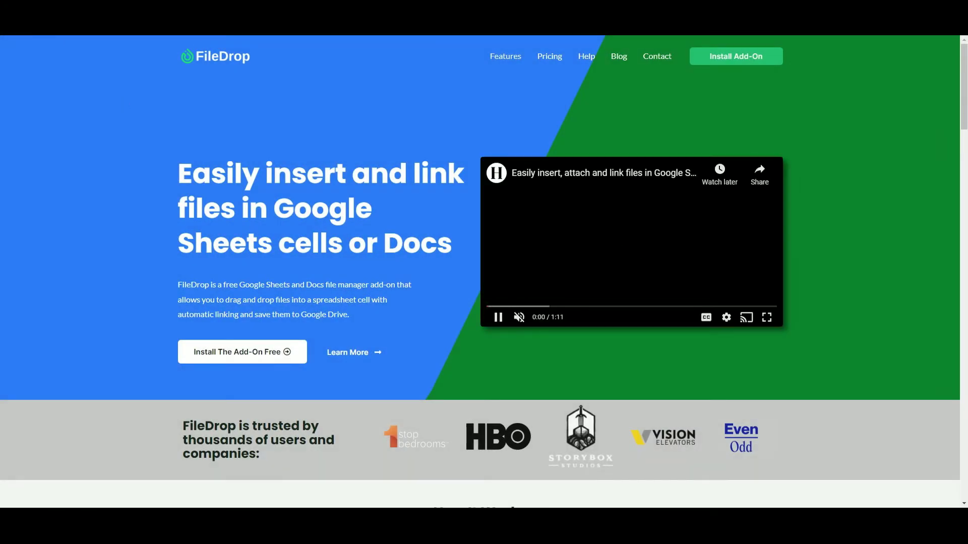
scroll(157, 256, down, 2)
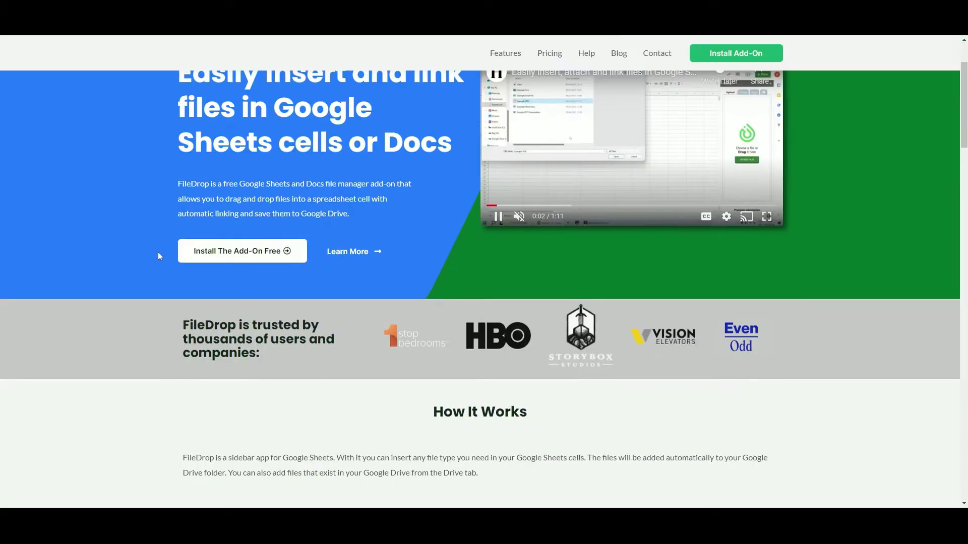
scroll(158, 256, down, 1)
scroll(158, 255, down, 3)
scroll(158, 256, down, 2)
scroll(159, 255, down, 2)
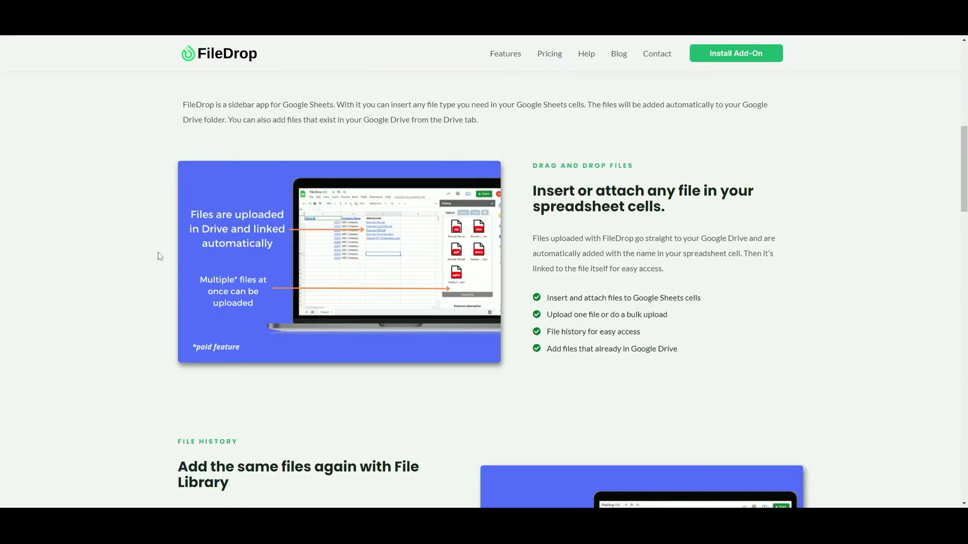
scroll(158, 256, down, 2)
scroll(158, 256, down, 3)
scroll(158, 256, down, 2)
scroll(157, 255, down, 2)
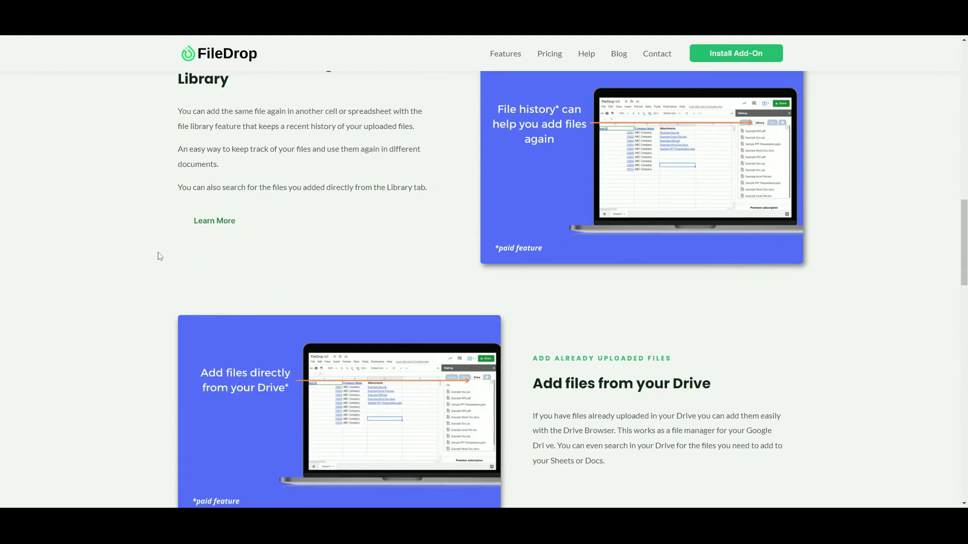
scroll(159, 255, down, 2)
scroll(159, 256, down, 3)
scroll(159, 256, down, 2)
scroll(158, 256, down, 2)
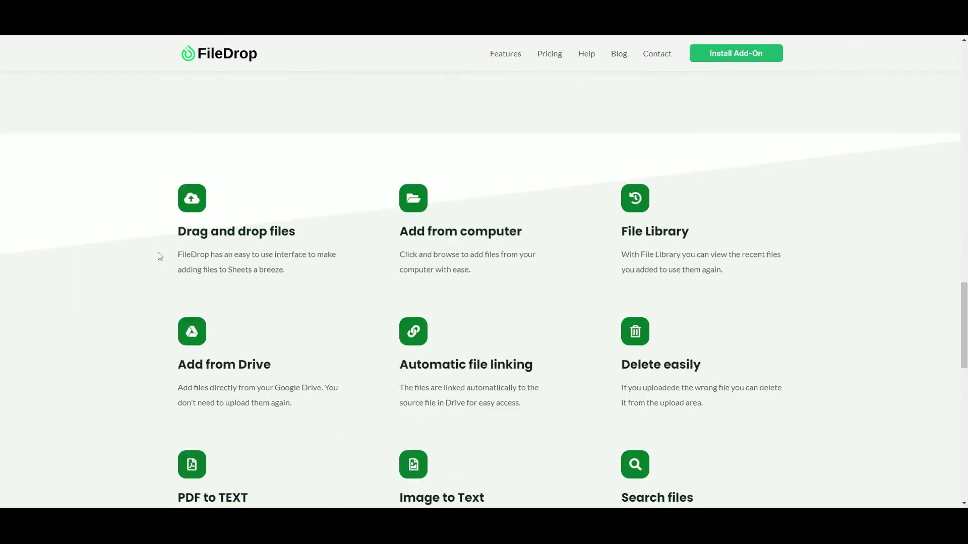
scroll(158, 255, down, 2)
scroll(158, 256, down, 2)
scroll(158, 255, down, 2)
scroll(158, 257, down, 2)
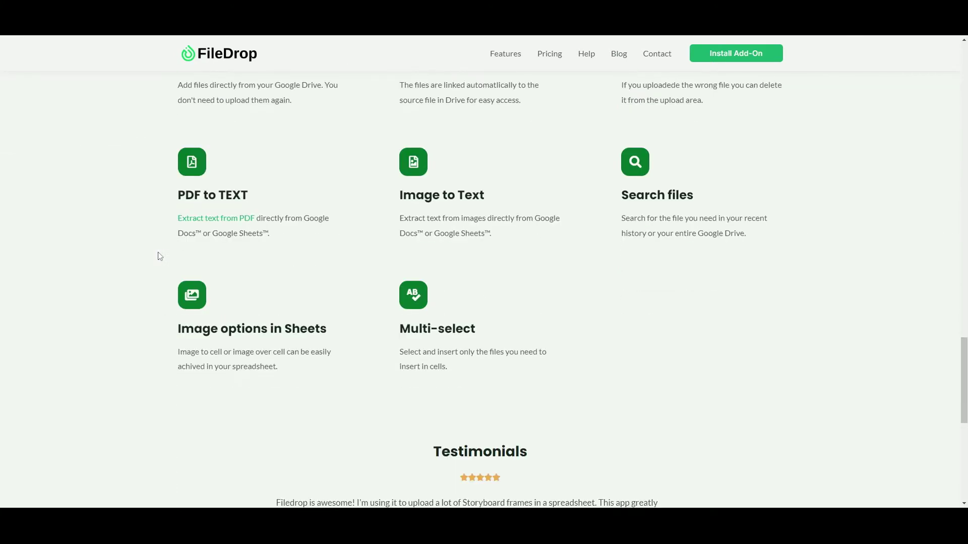
scroll(158, 256, down, 3)
scroll(158, 256, down, 3)
scroll(158, 255, down, 2)
scroll(158, 256, up, 1)
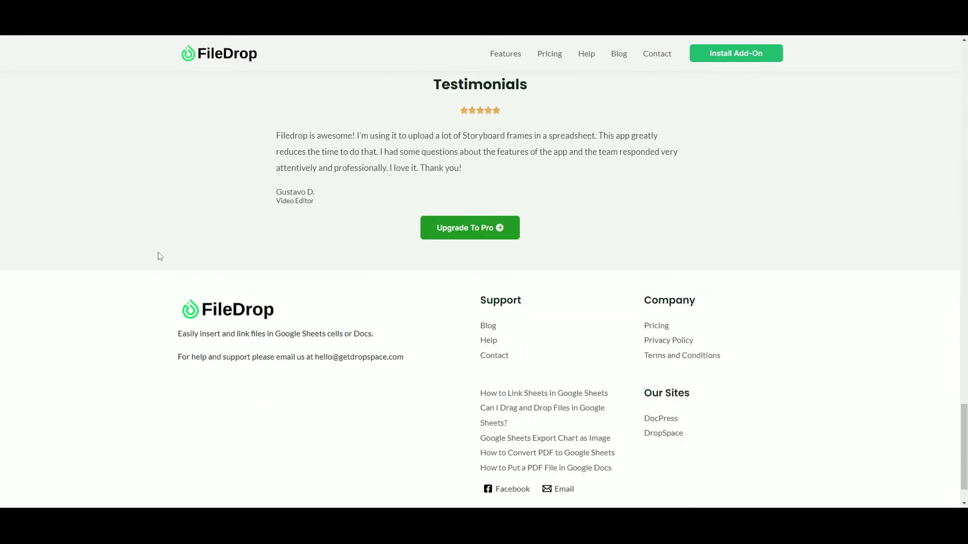
scroll(158, 256, up, 2)
scroll(158, 256, up, 2)
scroll(158, 256, up, 2)
scroll(158, 256, up, 3)
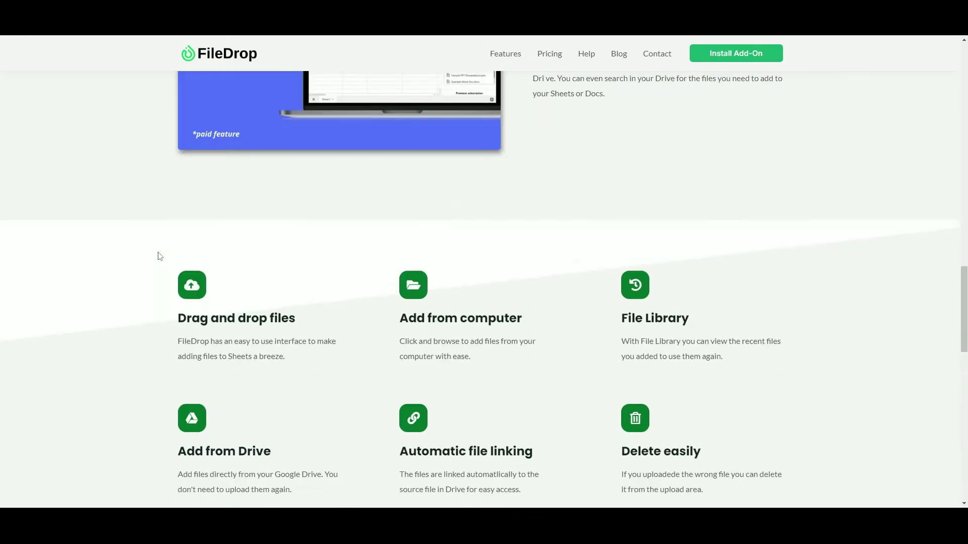
scroll(158, 256, up, 3)
scroll(158, 256, up, 3)
scroll(158, 256, up, 2)
scroll(158, 256, up, 2)
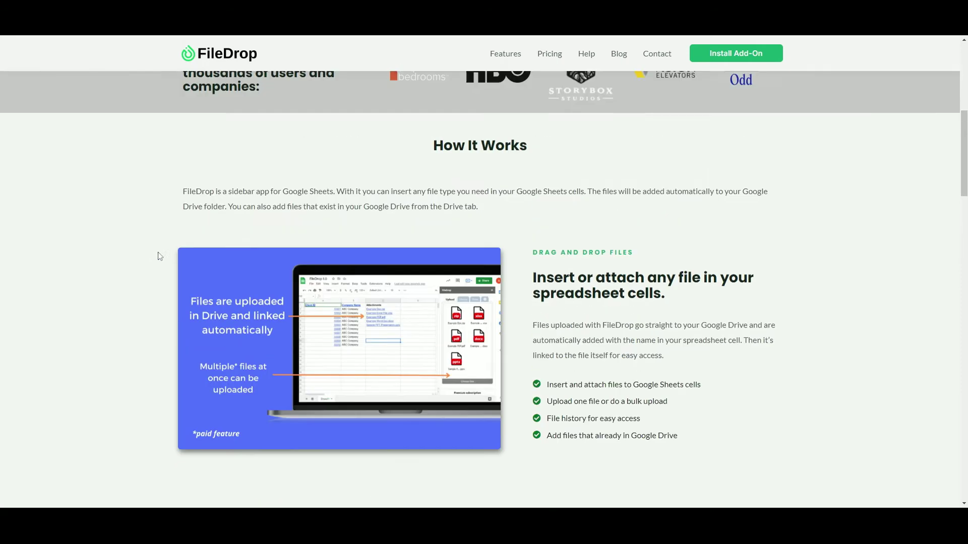
scroll(158, 256, up, 3)
scroll(158, 256, up, 3)
scroll(158, 256, up, 1)
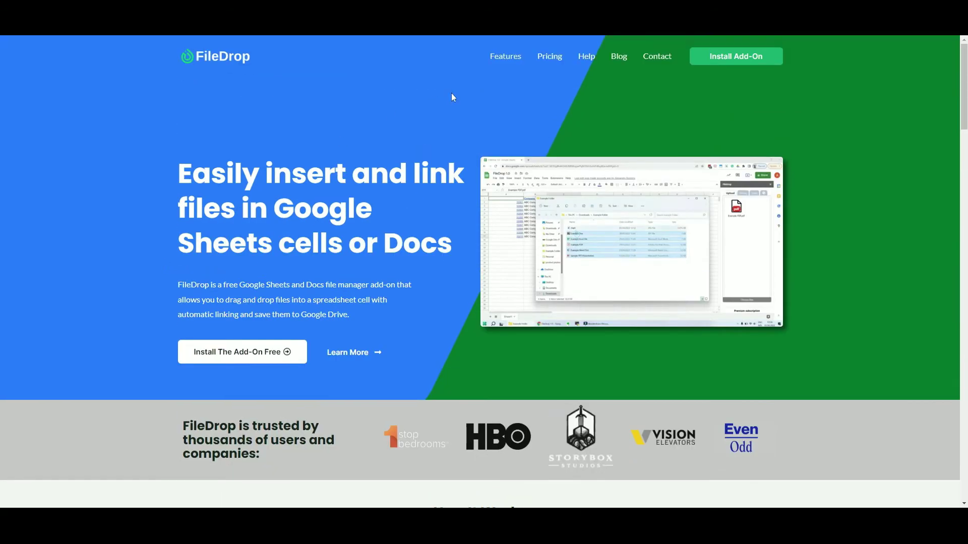
Go to the FileDrop pricing plans page after reviewing the homepage features.
click(549, 60)
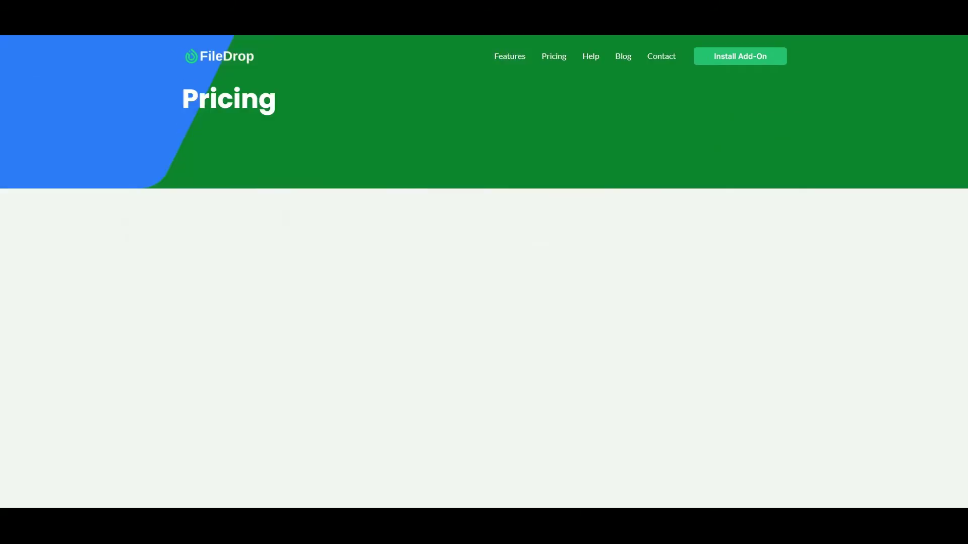
scroll(131, 270, down, 4)
scroll(131, 274, down, 1)
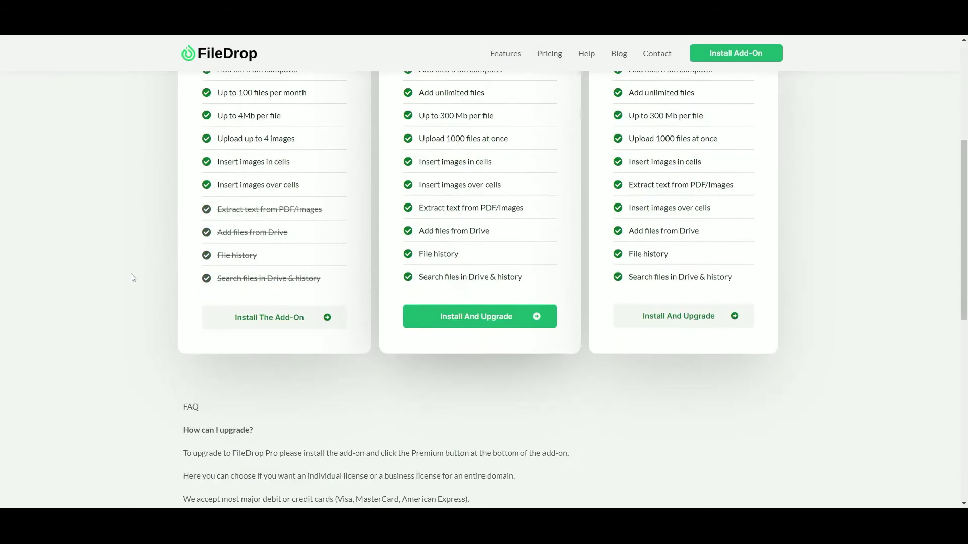
scroll(131, 274, up, 3)
scroll(130, 274, up, 2)
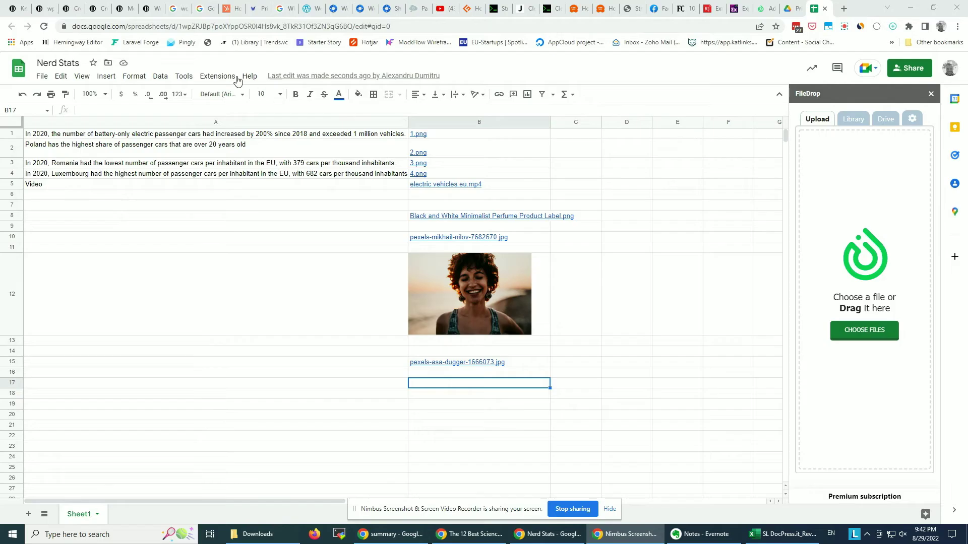
Start FileDrop from Extensions and upload Forge_7_2022.pdf from Downloads.
click(217, 75)
click(382, 181)
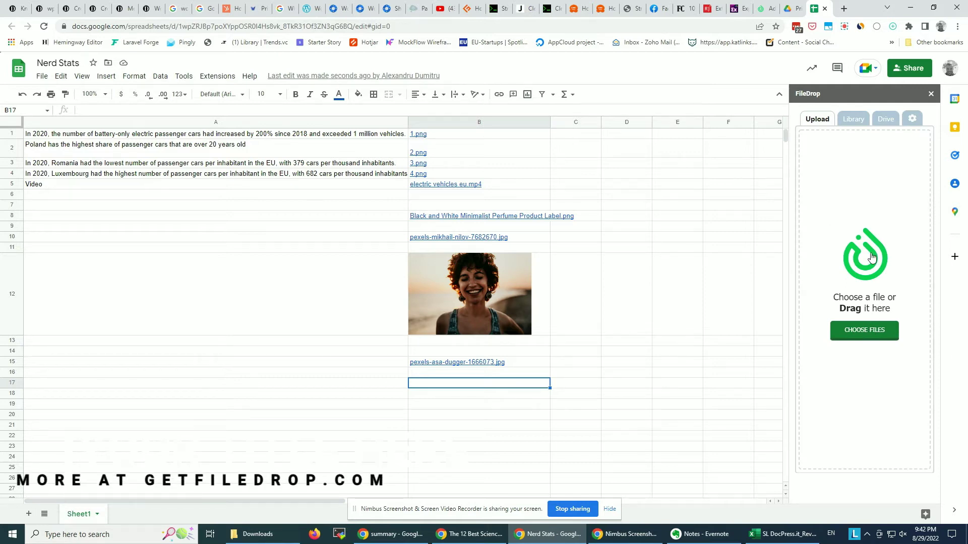
click(876, 294)
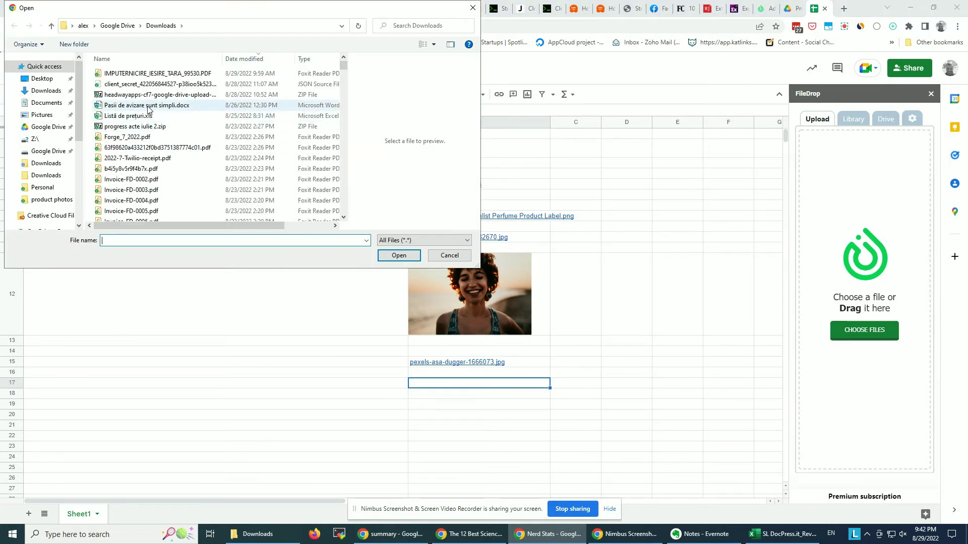
click(128, 137)
click(399, 255)
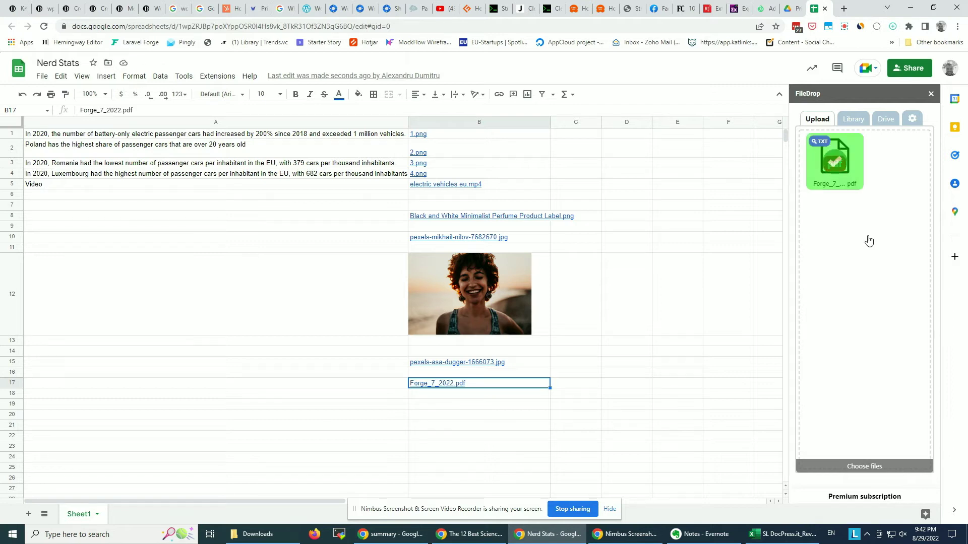
mouse_move(834, 159)
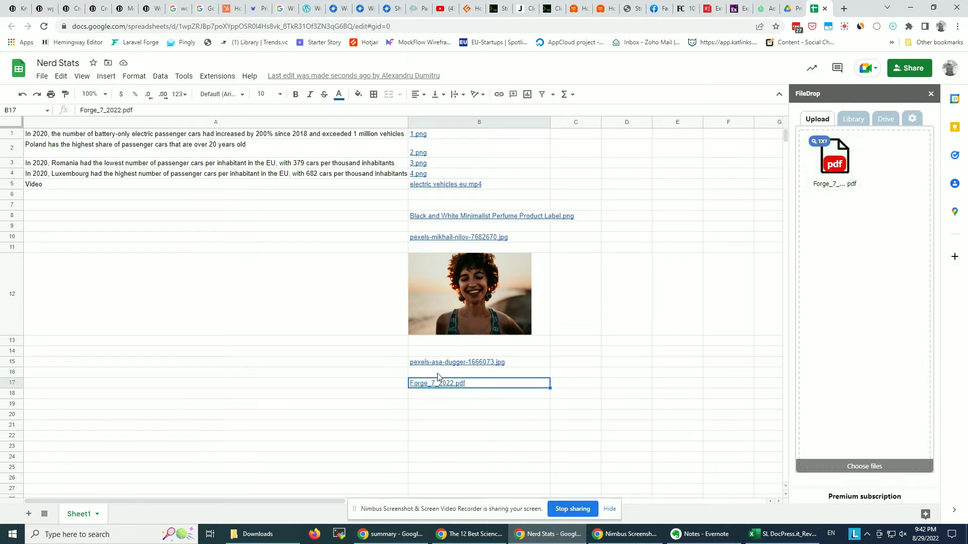
Extract the Forge receipt's text via the TXT badge and target cell B19.
click(820, 146)
click(474, 407)
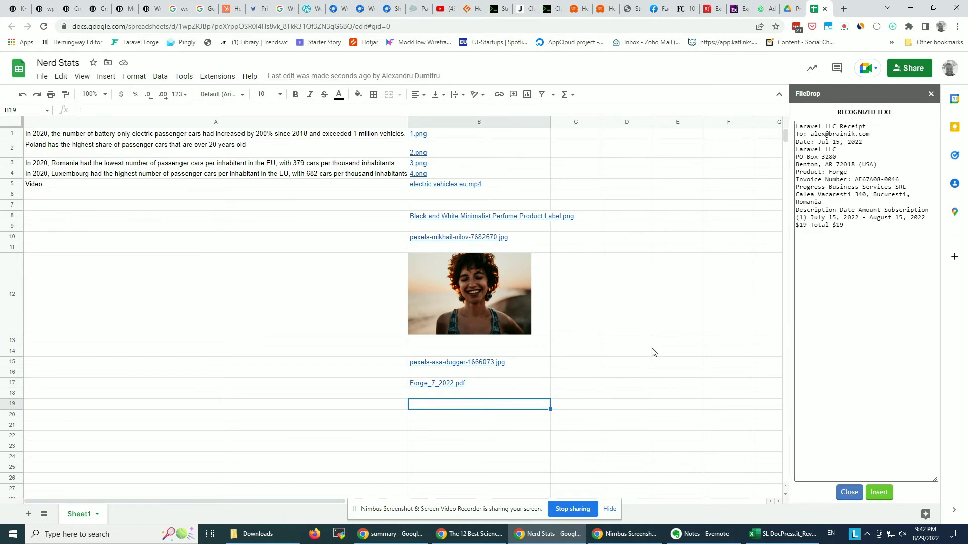
scroll(650, 352, down, 3)
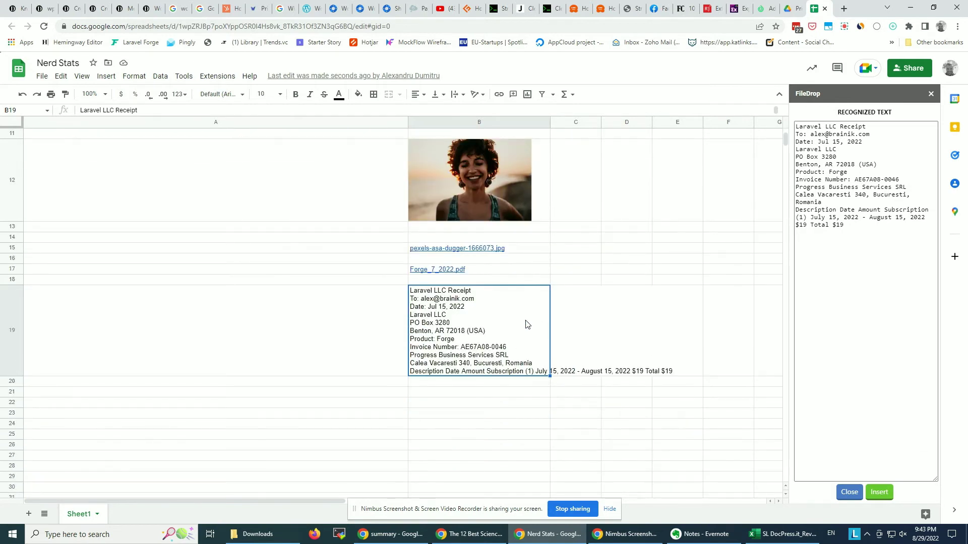
Close the text preview and set FileDrop OCR to 'Line in a new cell'.
click(849, 492)
click(911, 120)
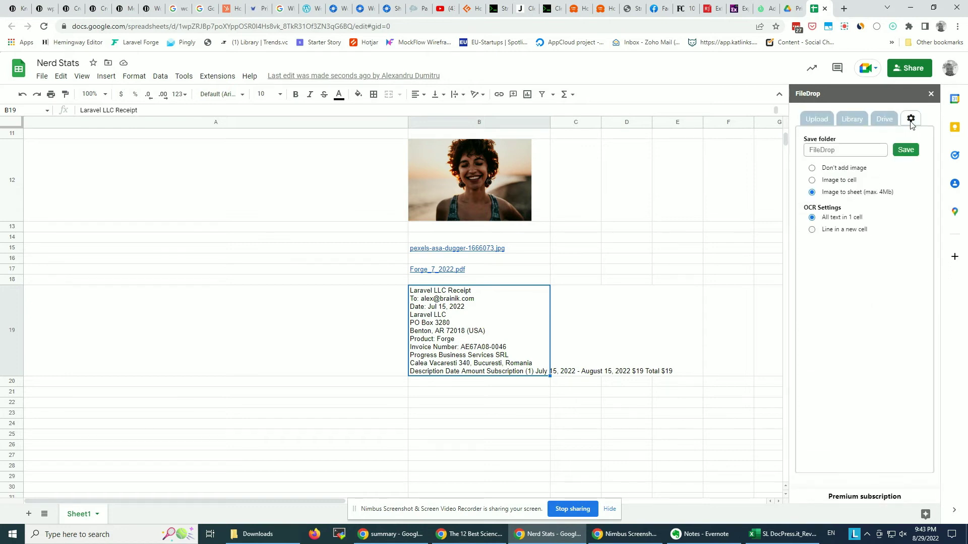
click(812, 229)
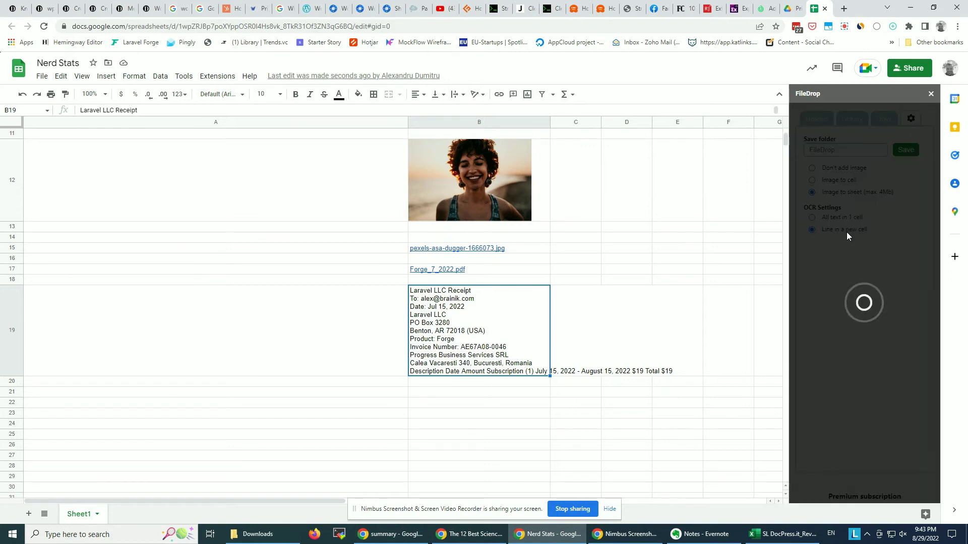
Re-extract the receipt text from the PDF starting at cell B21.
click(475, 392)
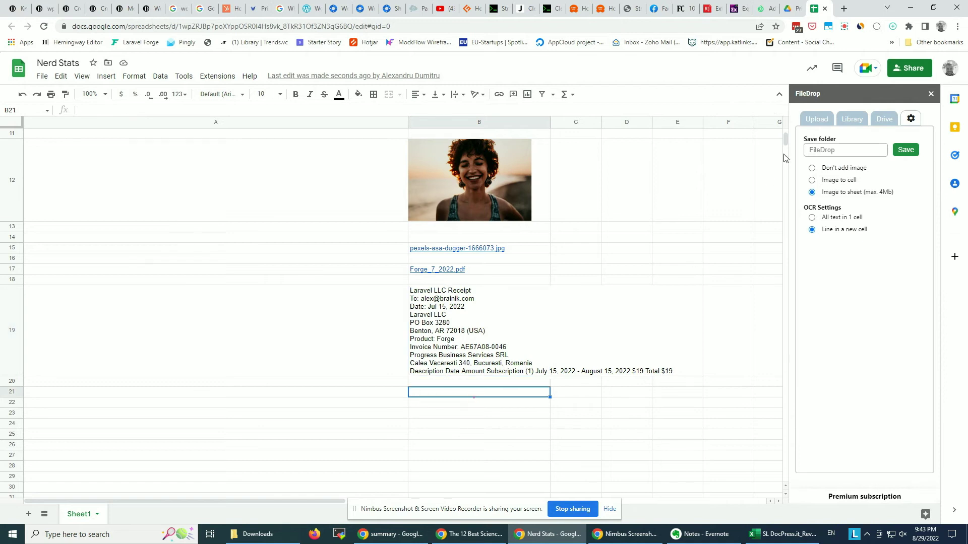
click(823, 120)
click(830, 156)
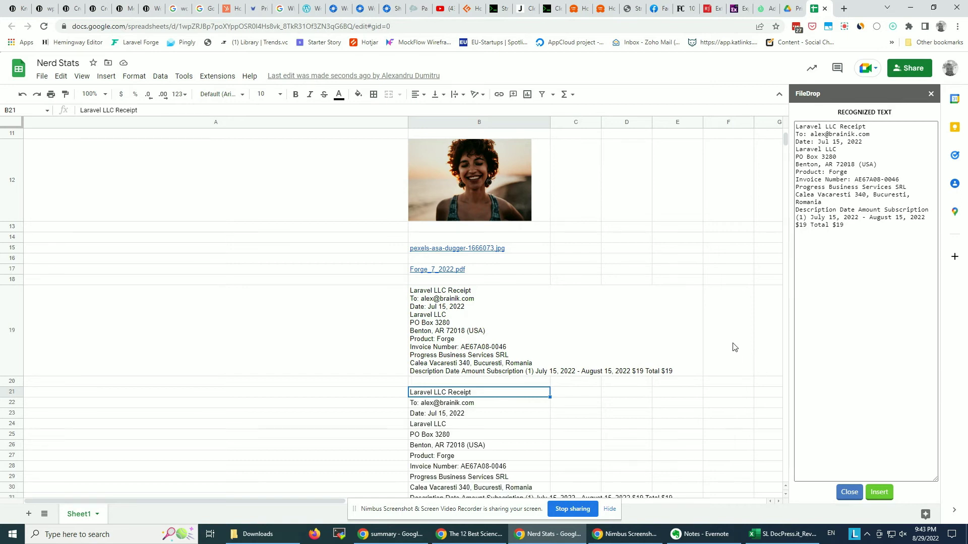
scroll(733, 347, down, 2)
Verify each receipt line landed in its own cell from B21 through B31.
click(508, 267)
click(496, 288)
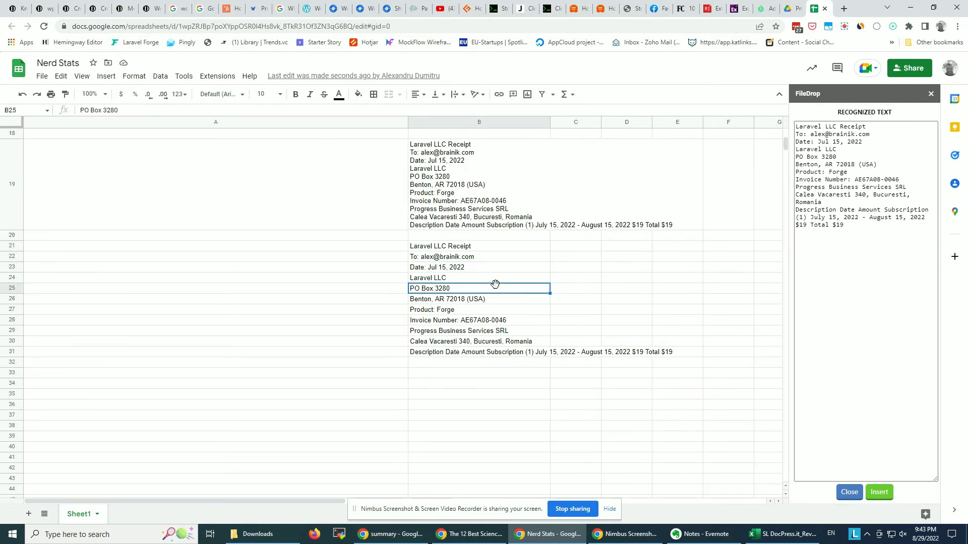
click(493, 299)
click(494, 320)
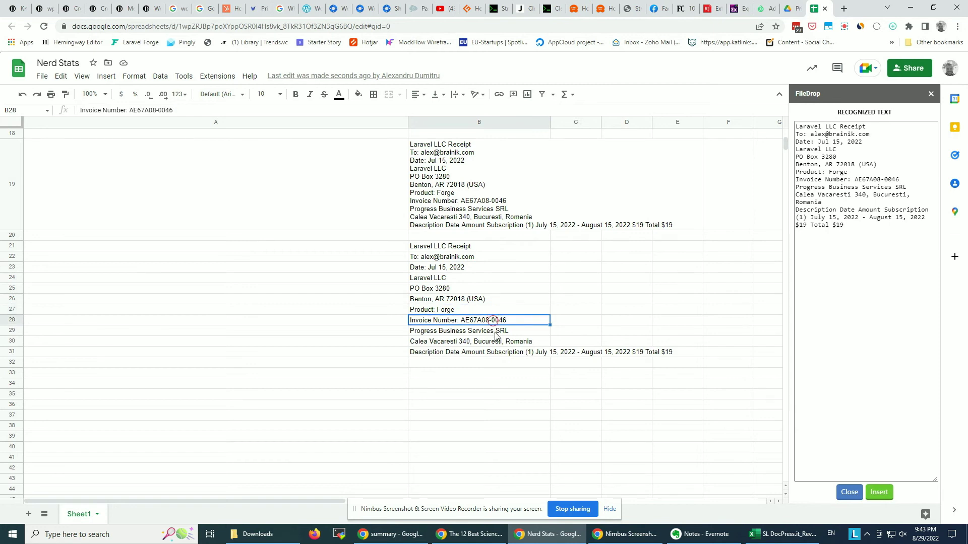
click(500, 342)
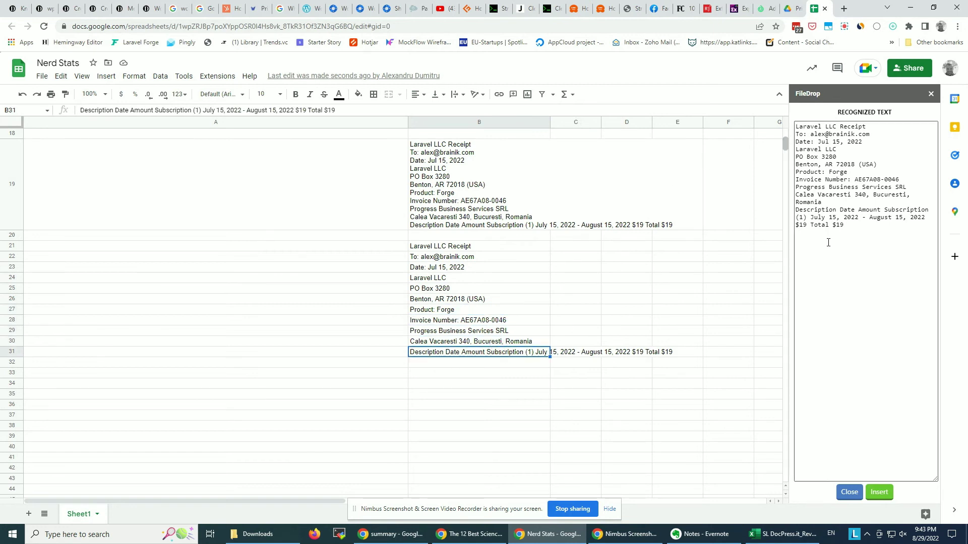
Close the recognized text, show FileDrop's Library of uploads, and select cell B34.
click(850, 492)
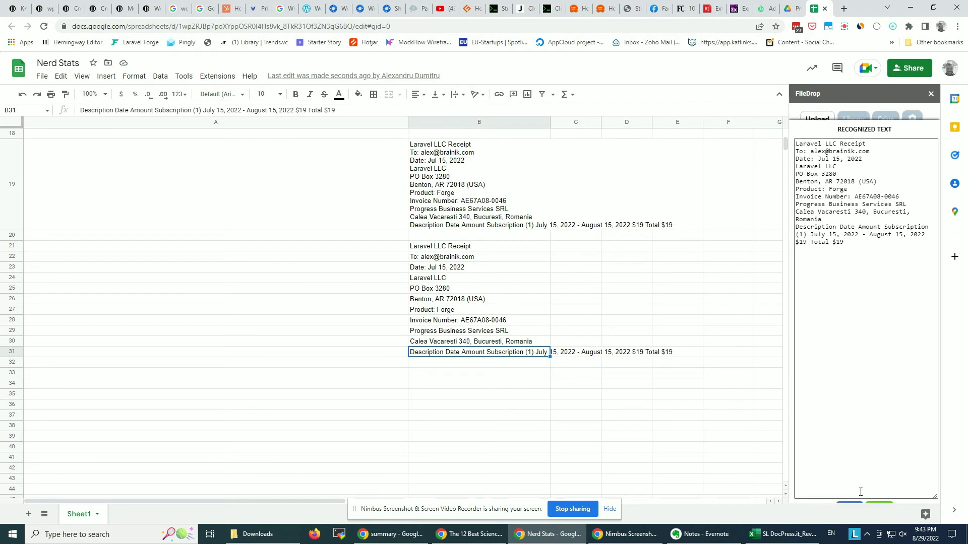
click(853, 118)
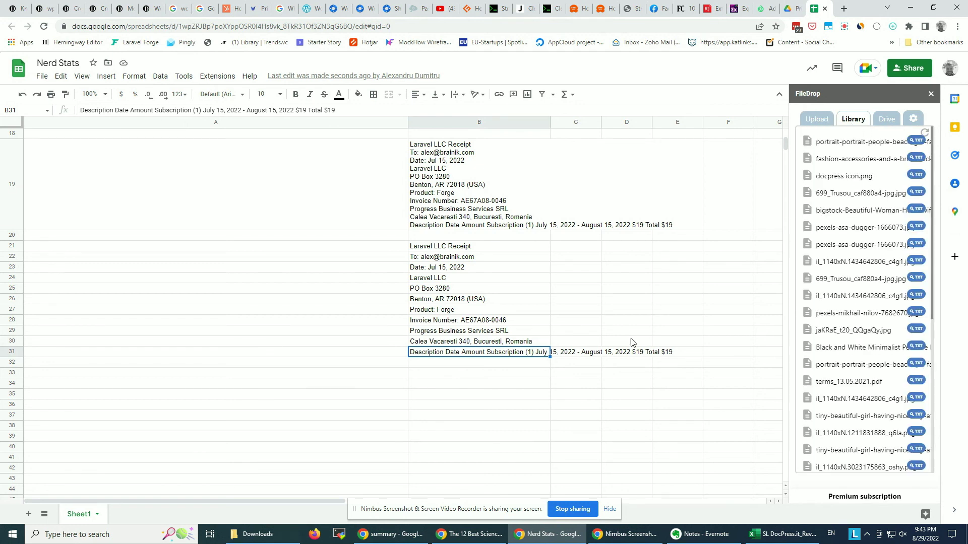
click(513, 384)
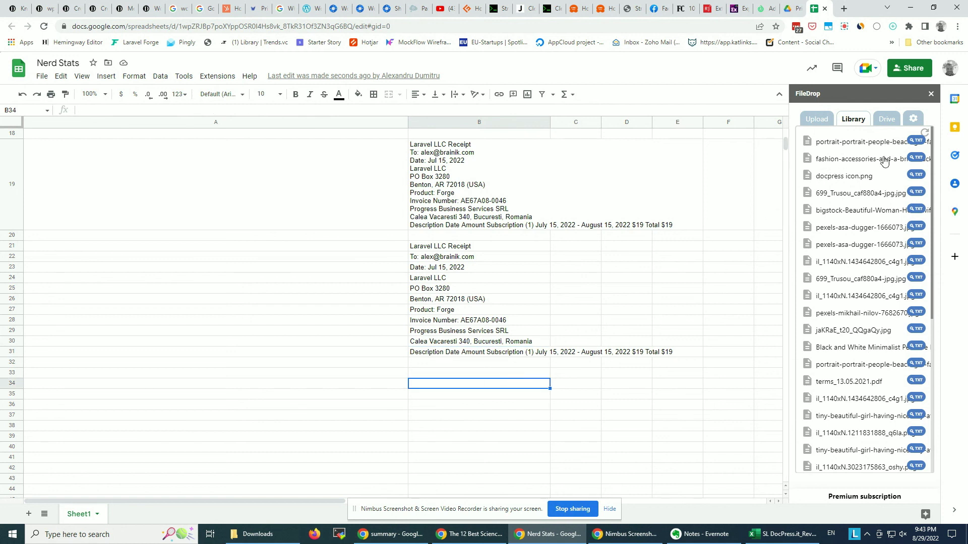